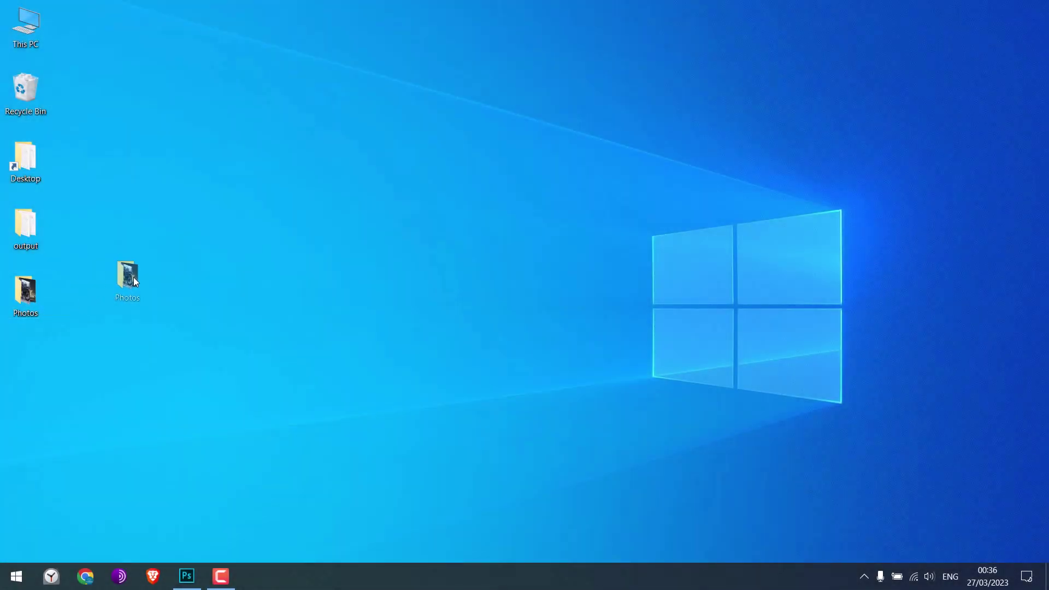
Step: Move the Photos folder icon to an open spot near the top centre of the desktop
drag(481, 167, 485, 165)
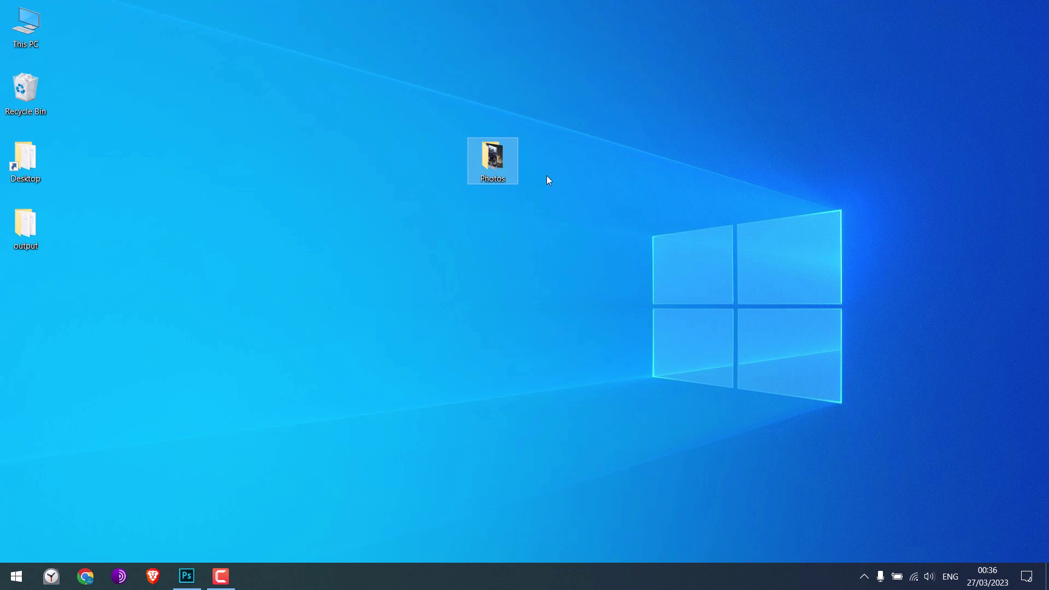
Step: Open the Photos folder, then select and deselect its four images
double_click(483, 168)
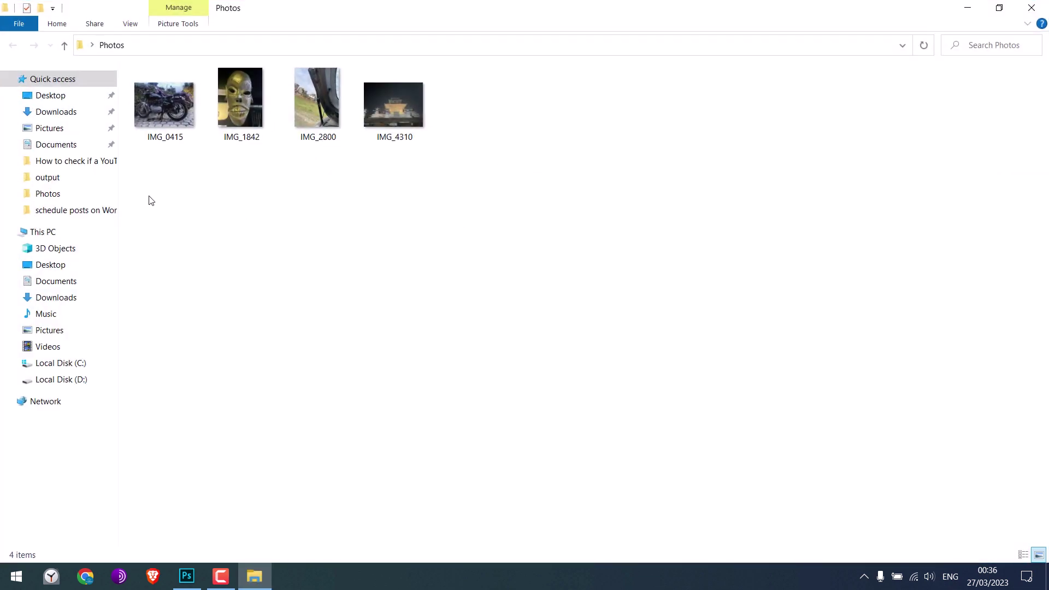
drag(150, 200, 439, 90)
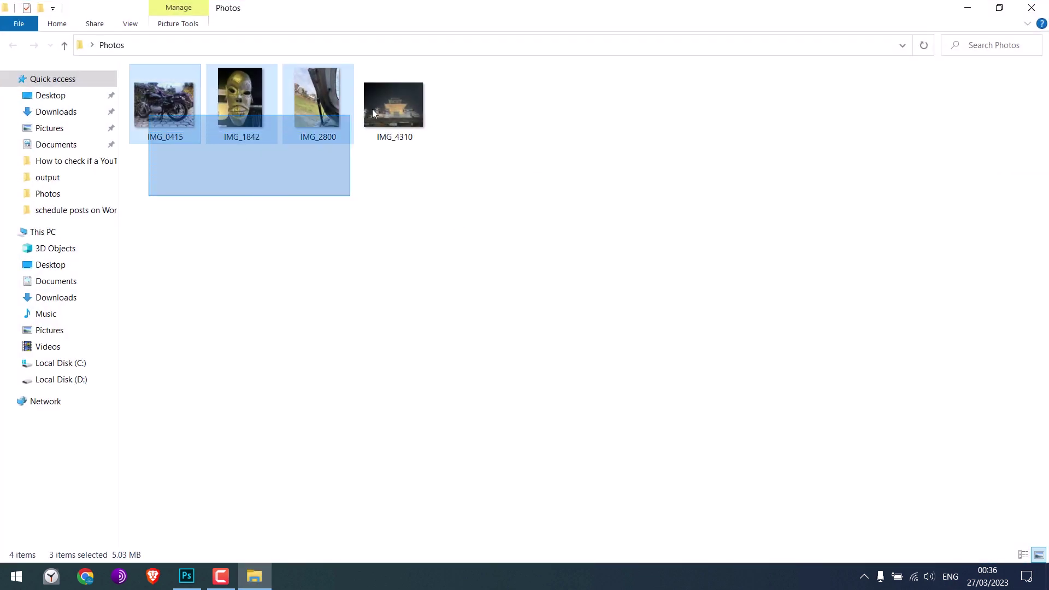
click(326, 226)
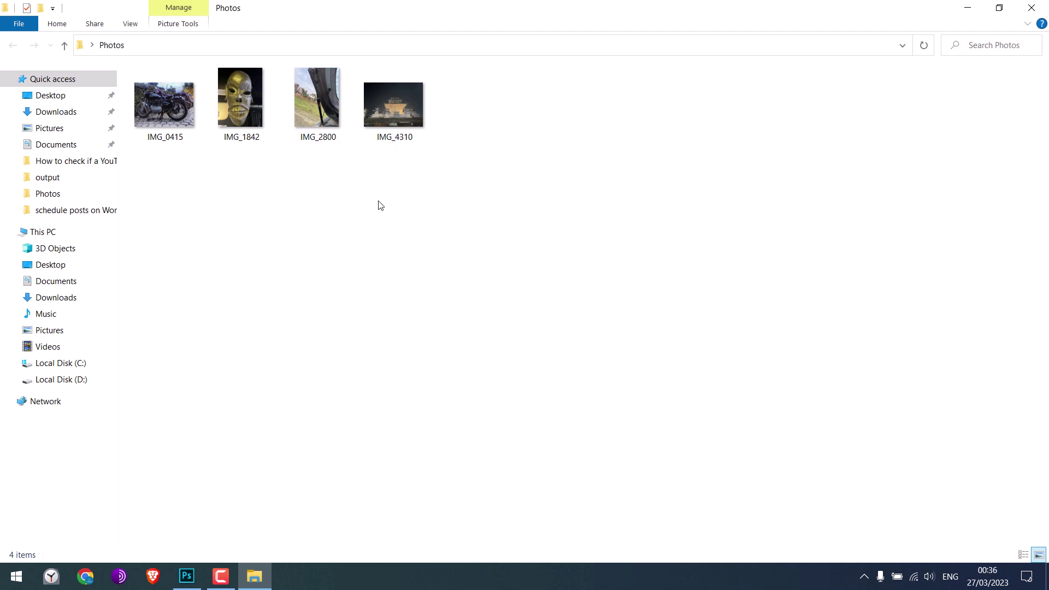
right_click(386, 115)
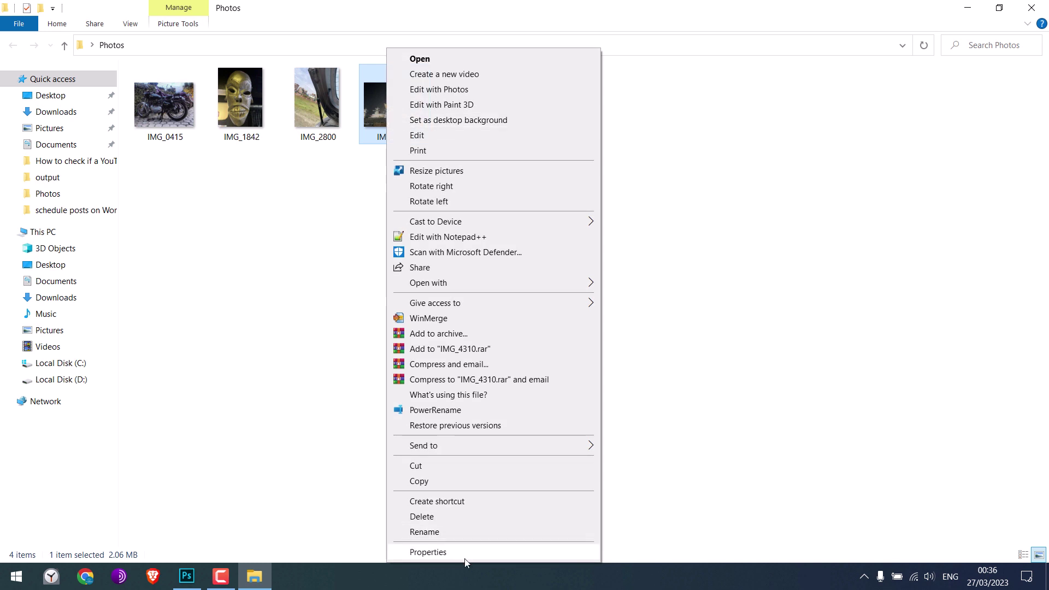
click(466, 552)
click(488, 149)
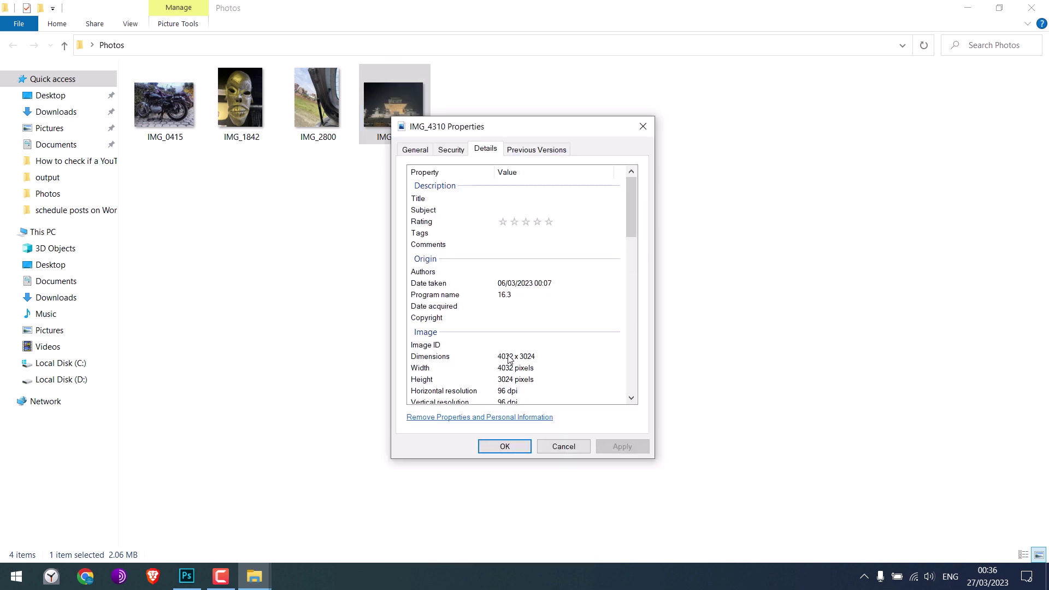
click(561, 446)
click(326, 104)
right_click(326, 104)
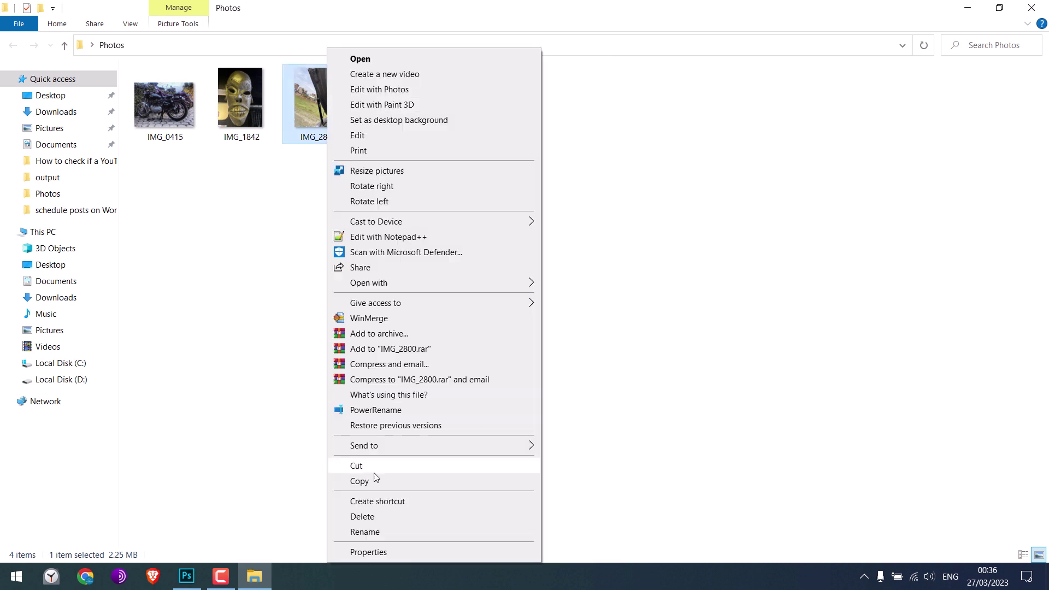
click(388, 551)
click(434, 137)
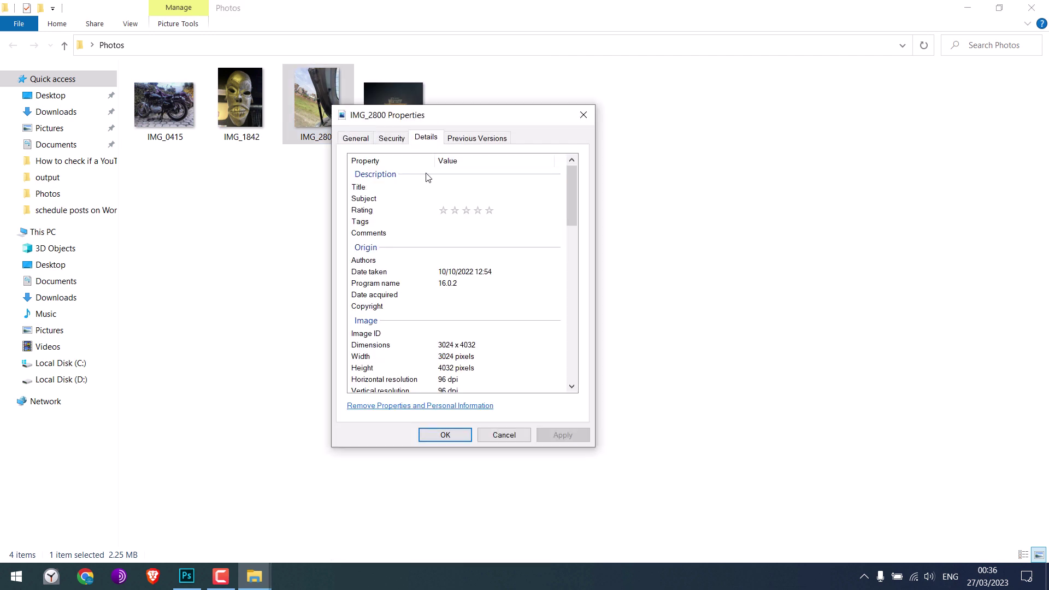
click(497, 433)
right_click(259, 131)
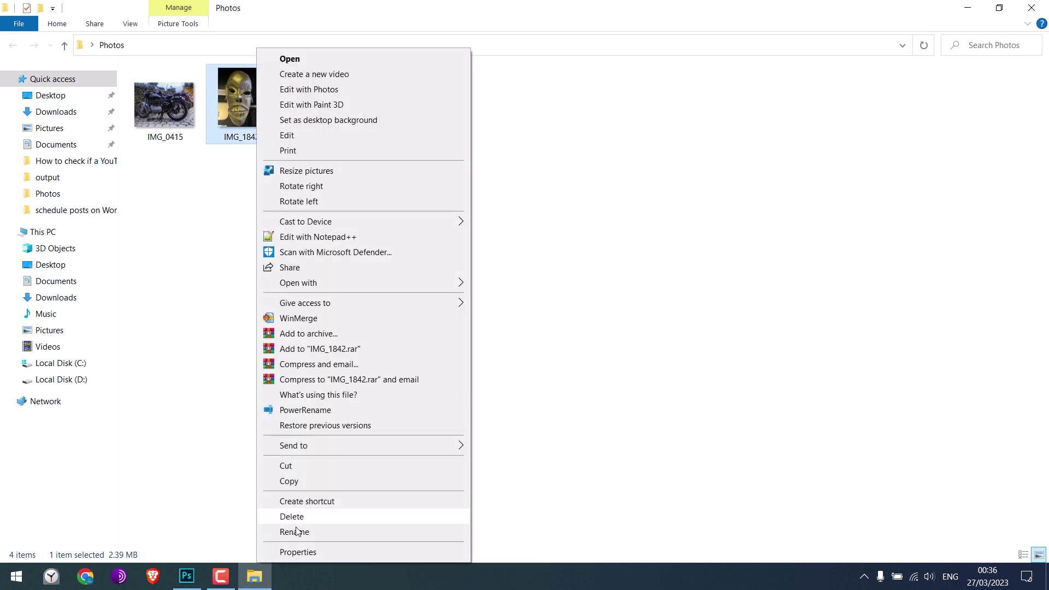
click(295, 551)
click(355, 154)
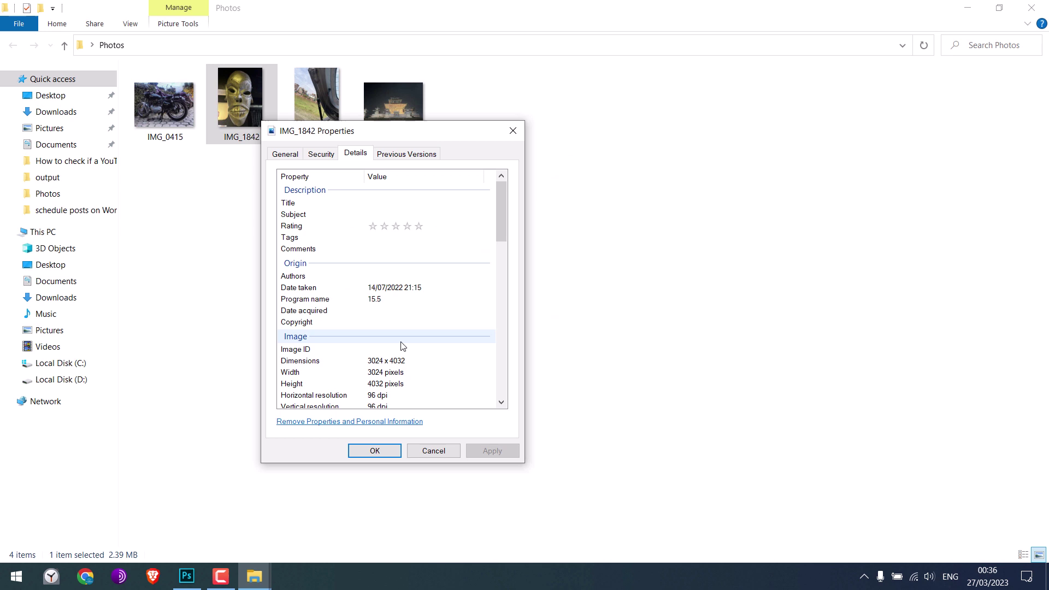
click(434, 450)
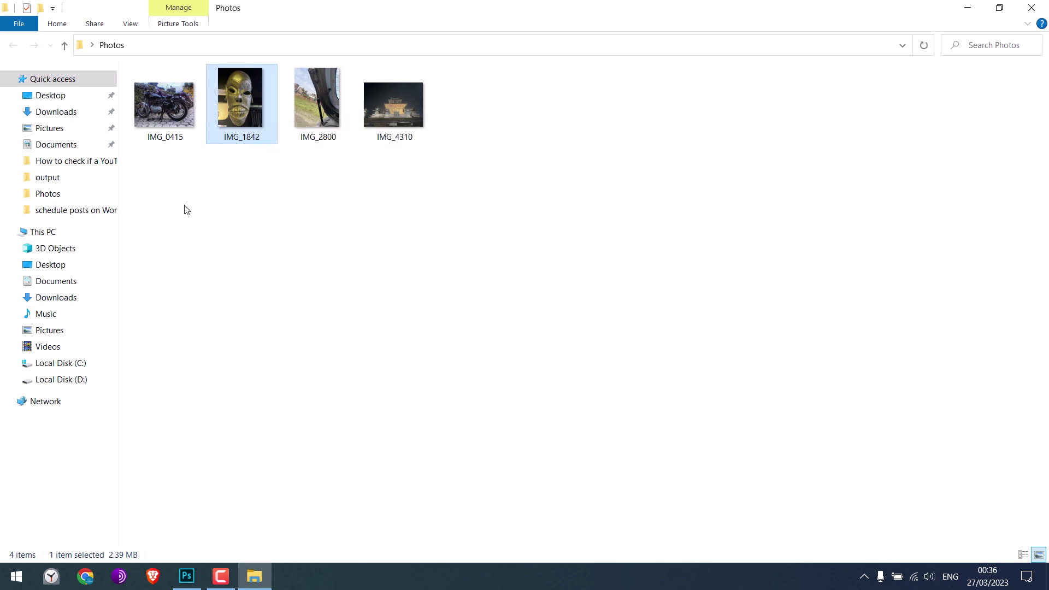
Step: Select and deselect the four images, close the Photos window, then select and deselect the desktop folder
drag(184, 205, 356, 78)
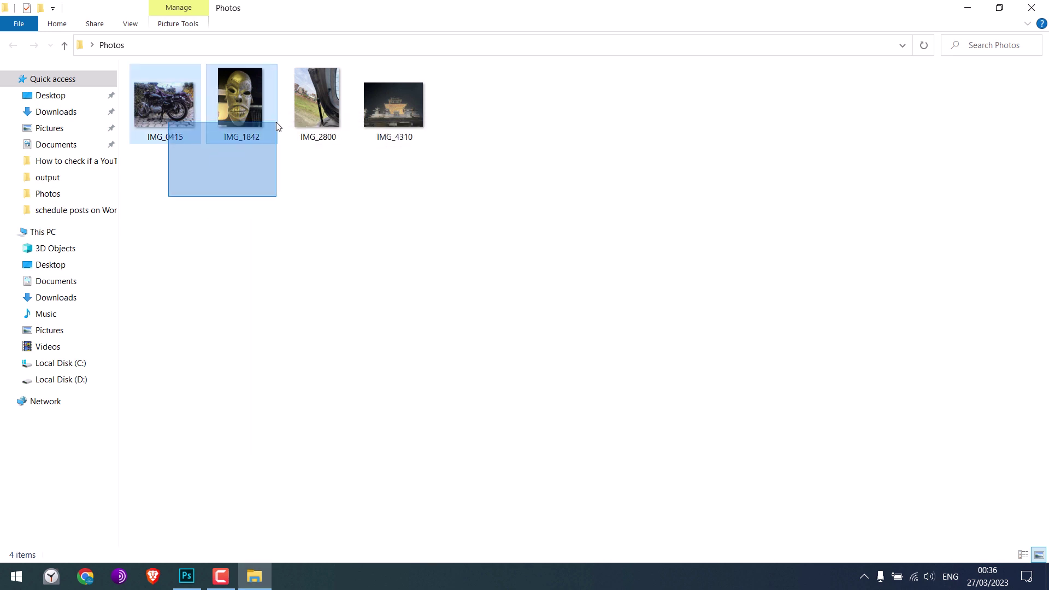
click(305, 173)
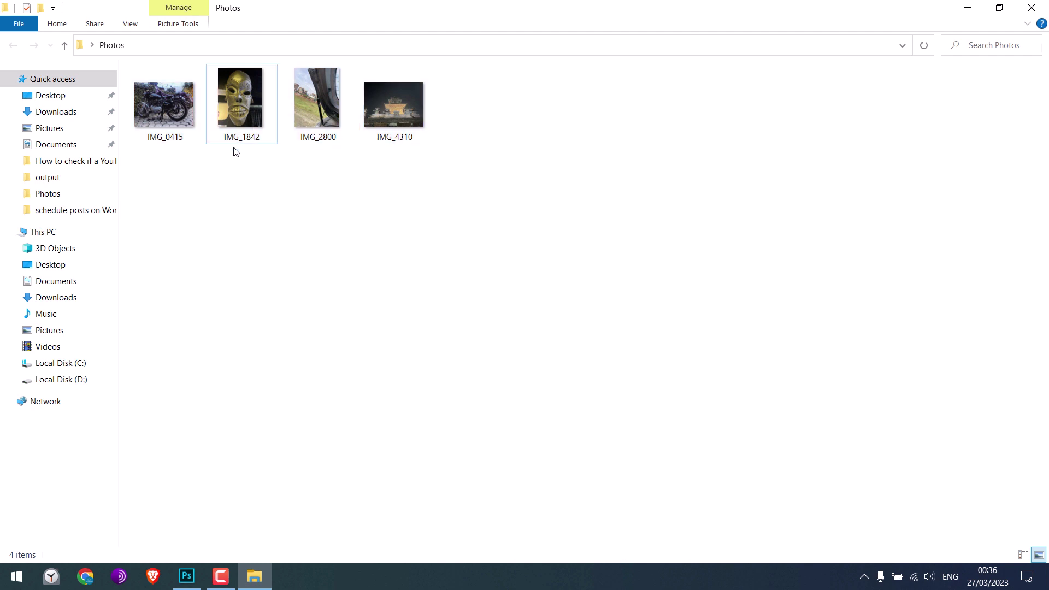
click(1027, 7)
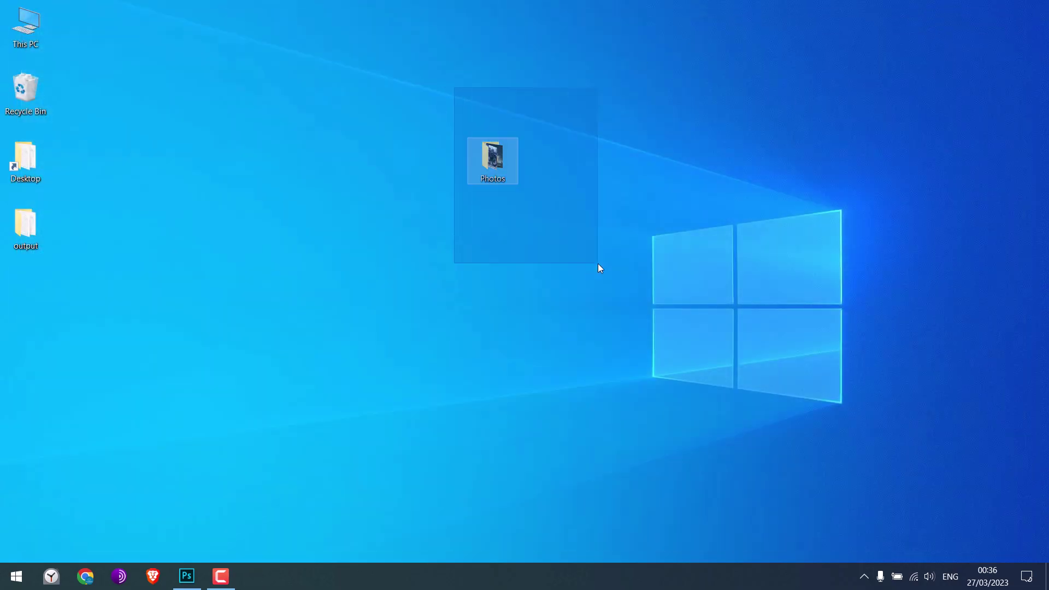
drag(454, 93, 597, 263)
click(364, 346)
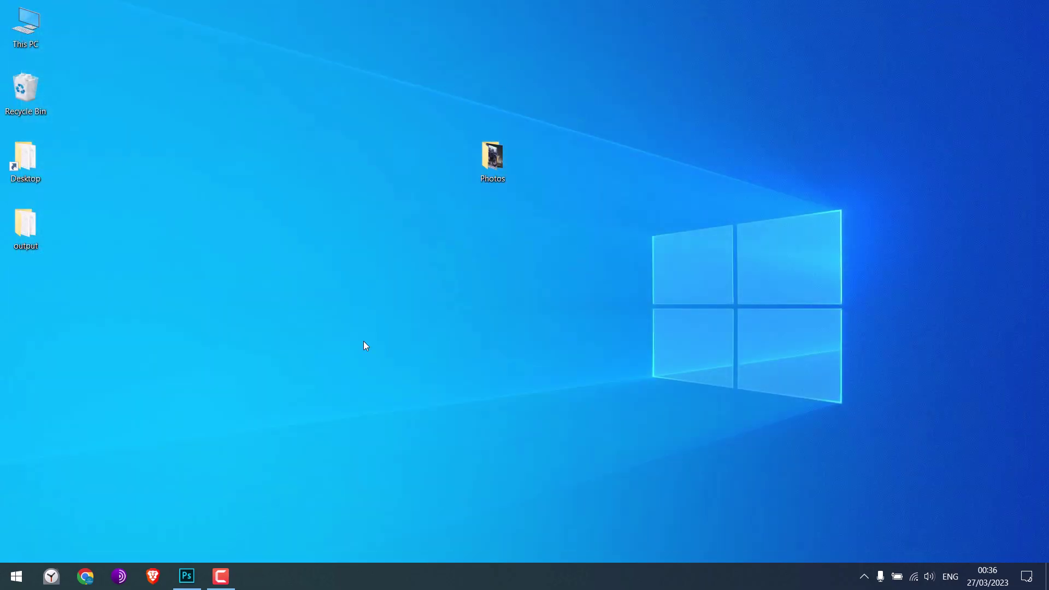
Step: Bring Photoshop forward and check its 2017.0.0 version in About Photoshop CC
click(186, 576)
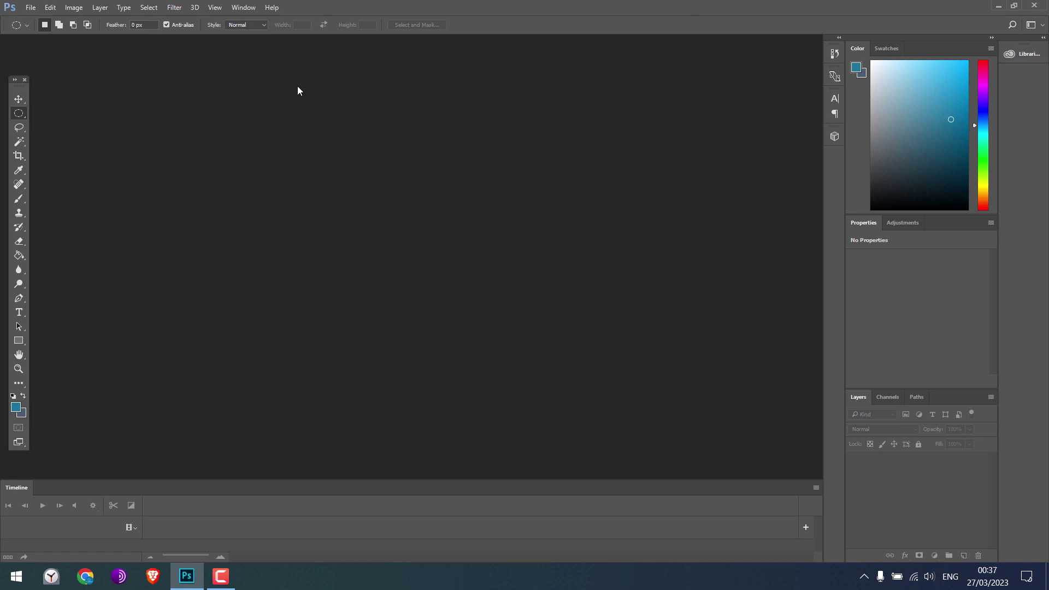
click(262, 7)
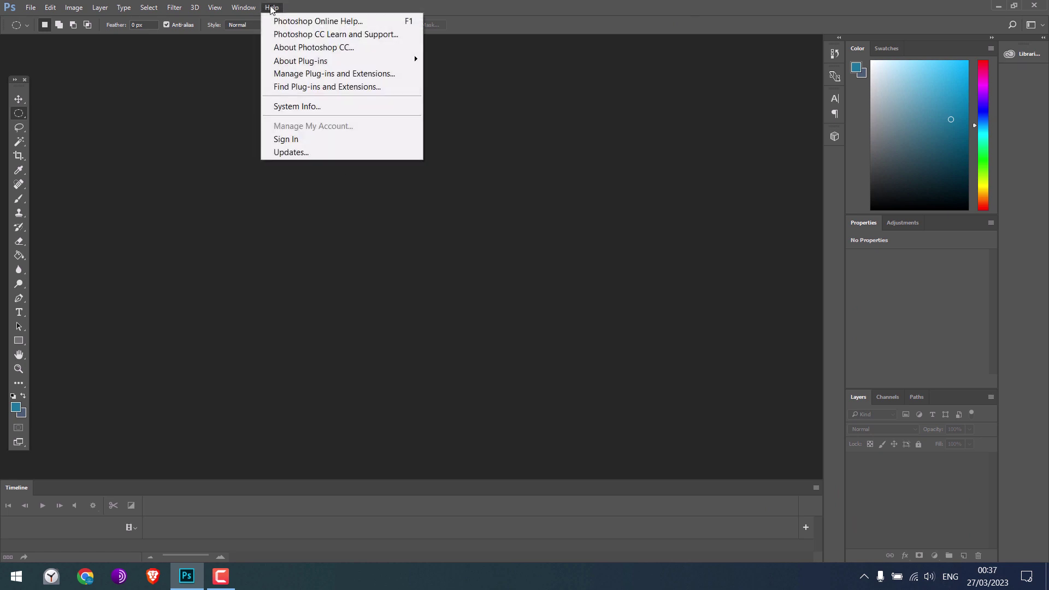
click(287, 45)
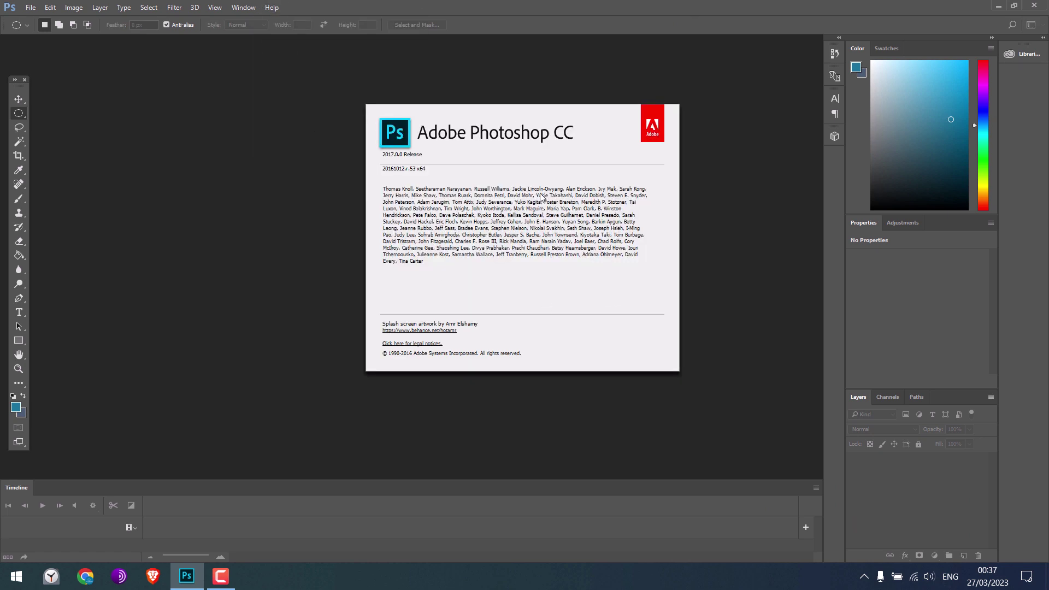
click(258, 152)
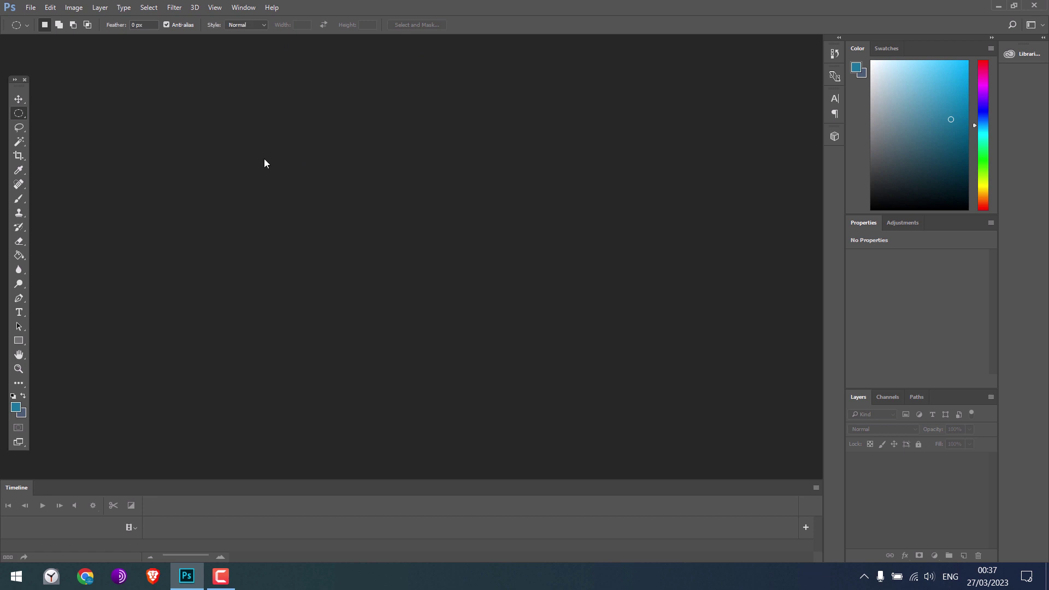
Step: Launch the Image Processor script from the File > Scripts menu
click(30, 8)
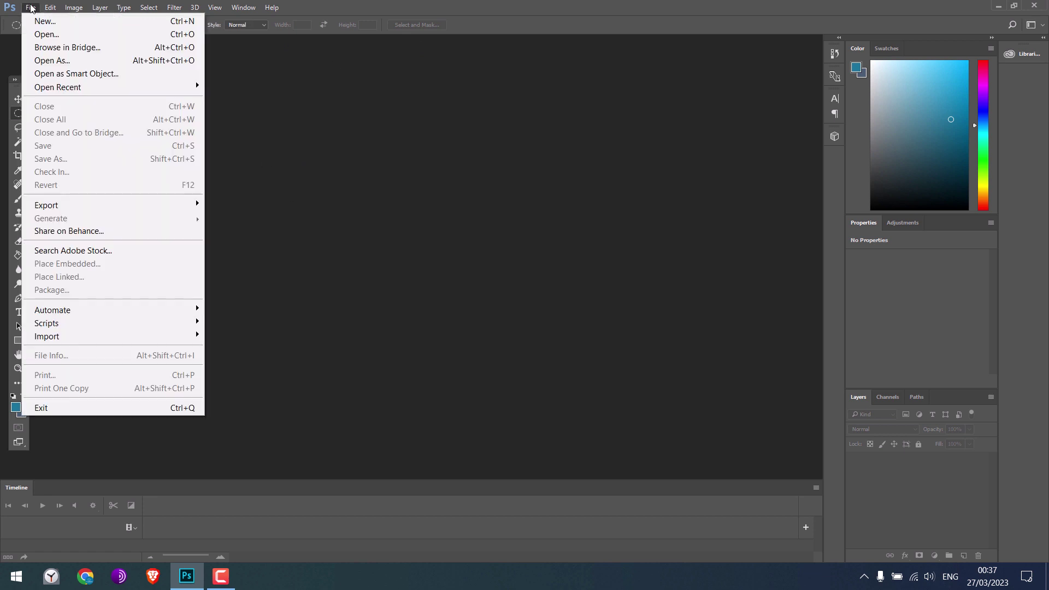
mouse_move(46, 323)
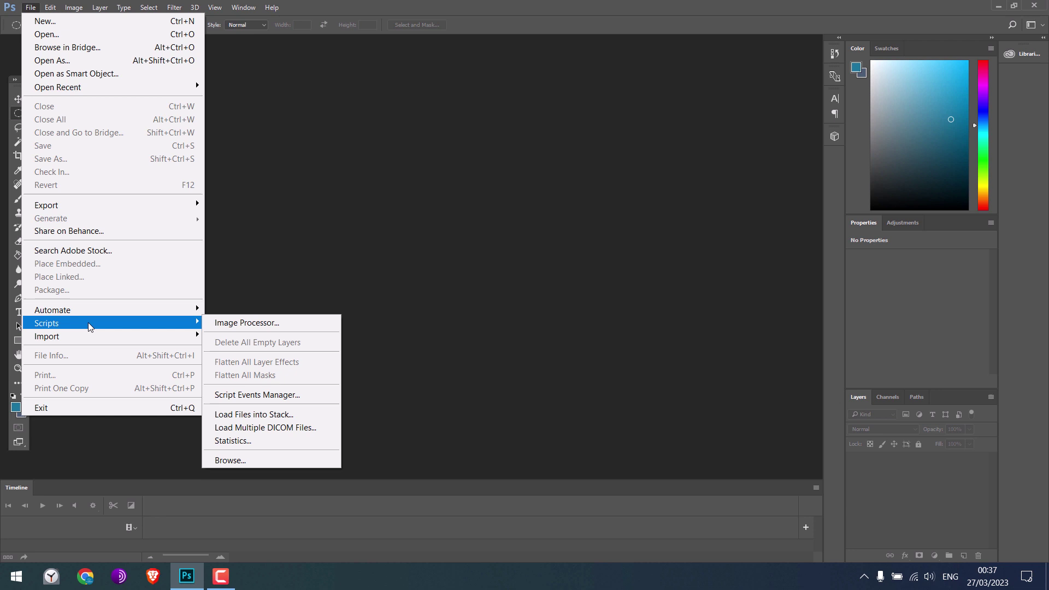
click(279, 328)
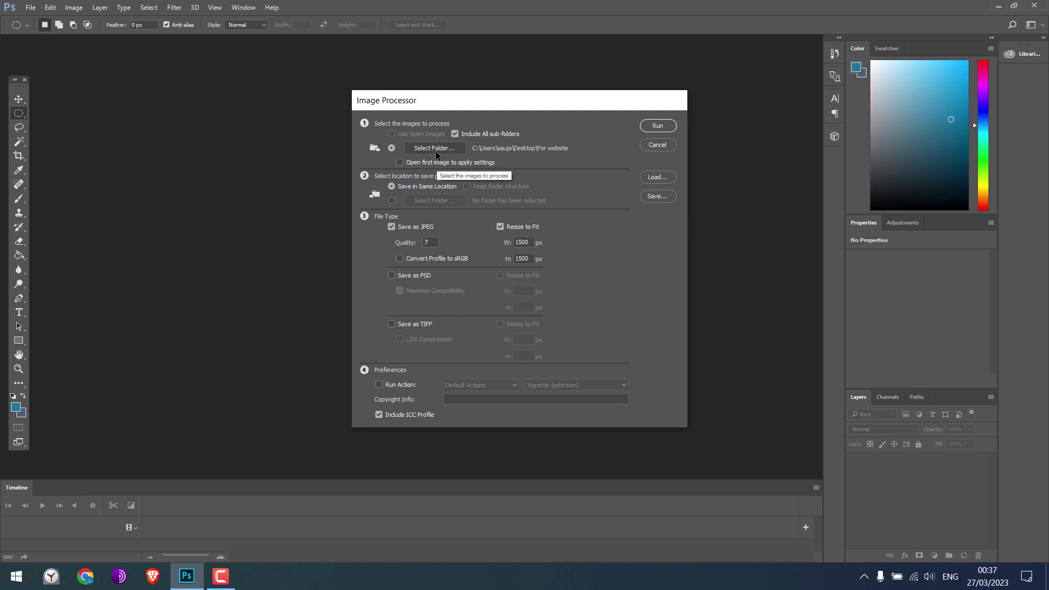
Step: Change the Image Processor source folder from 'For website' to Desktop\Photos
click(435, 152)
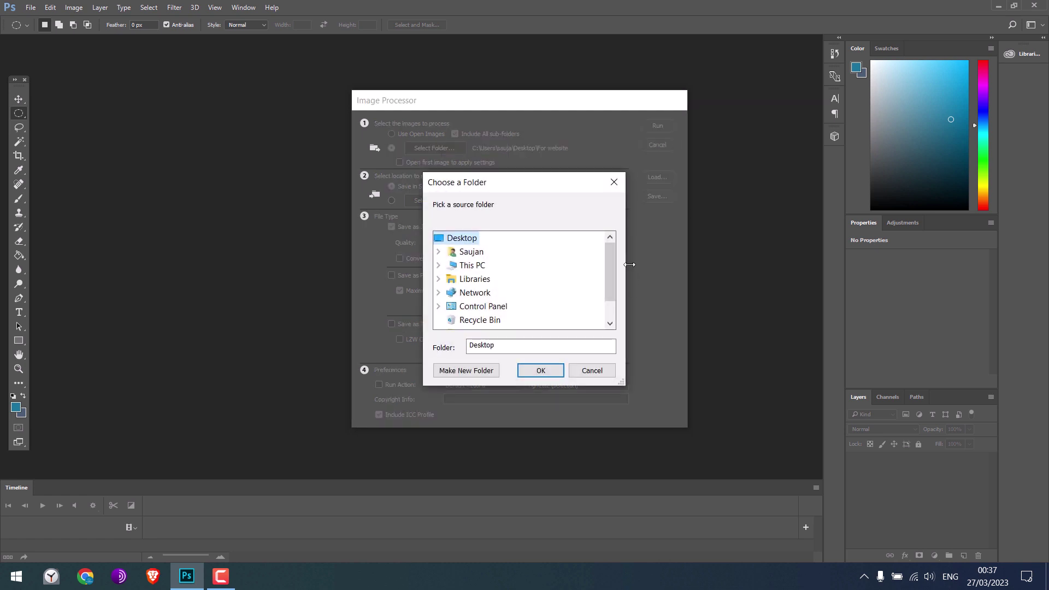
drag(608, 268, 608, 291)
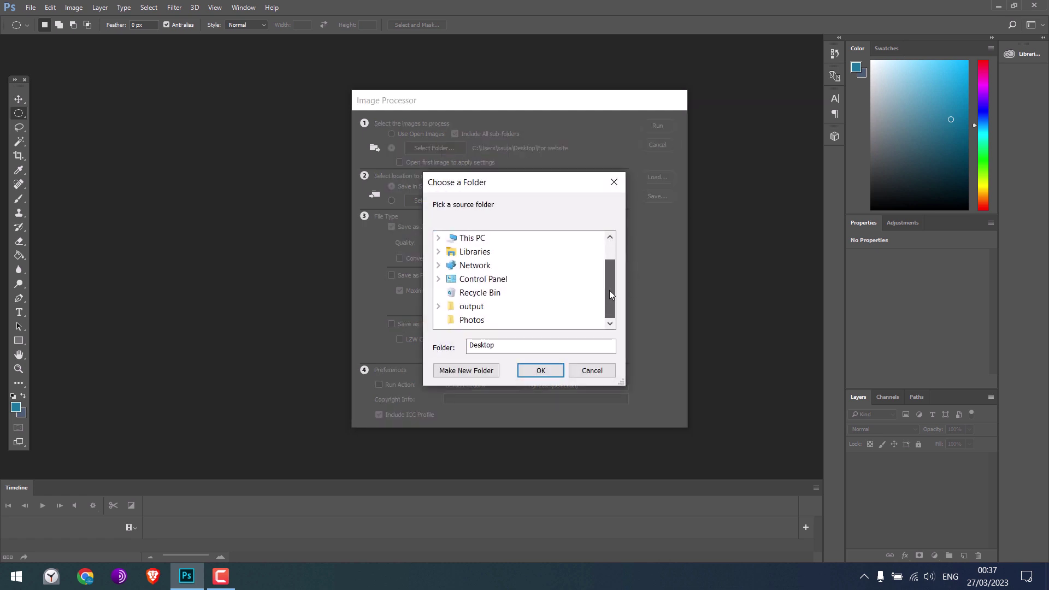
click(482, 322)
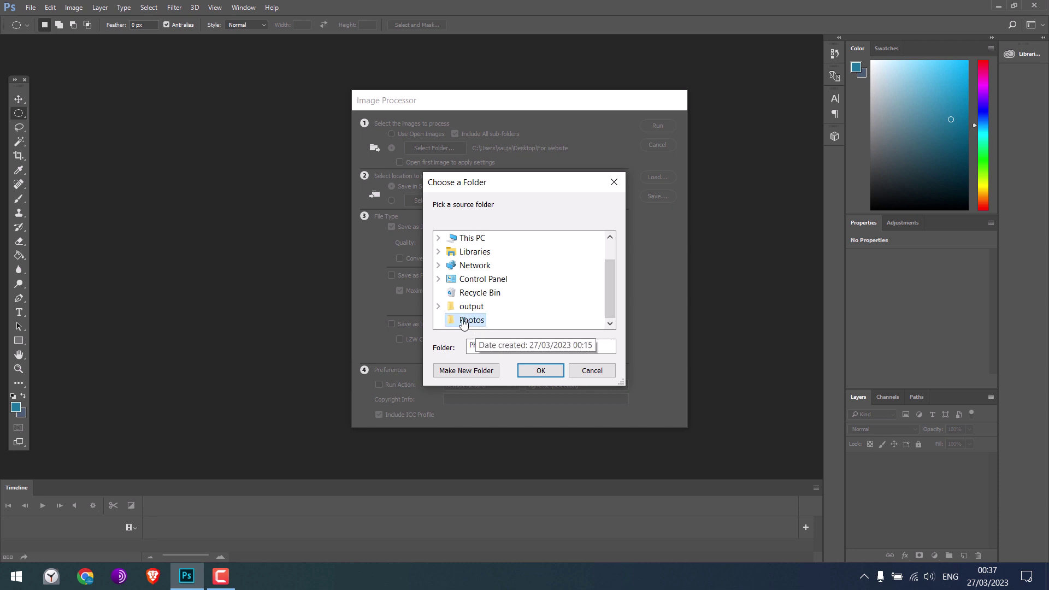
click(541, 371)
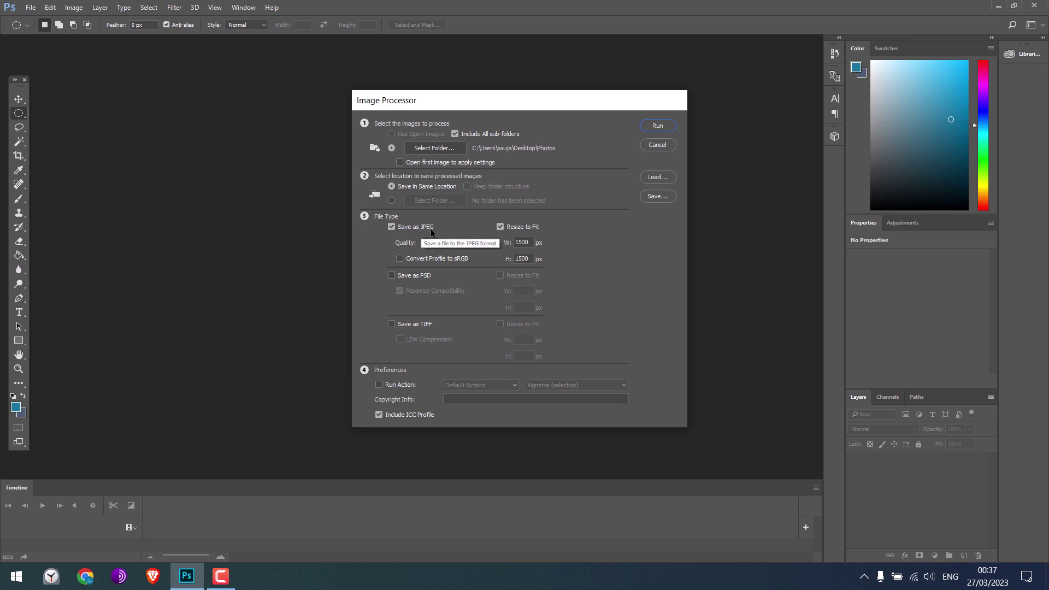
Step: Set JPEG quality to 7 and Resize to Fit width and height to 1000 px
double_click(426, 242)
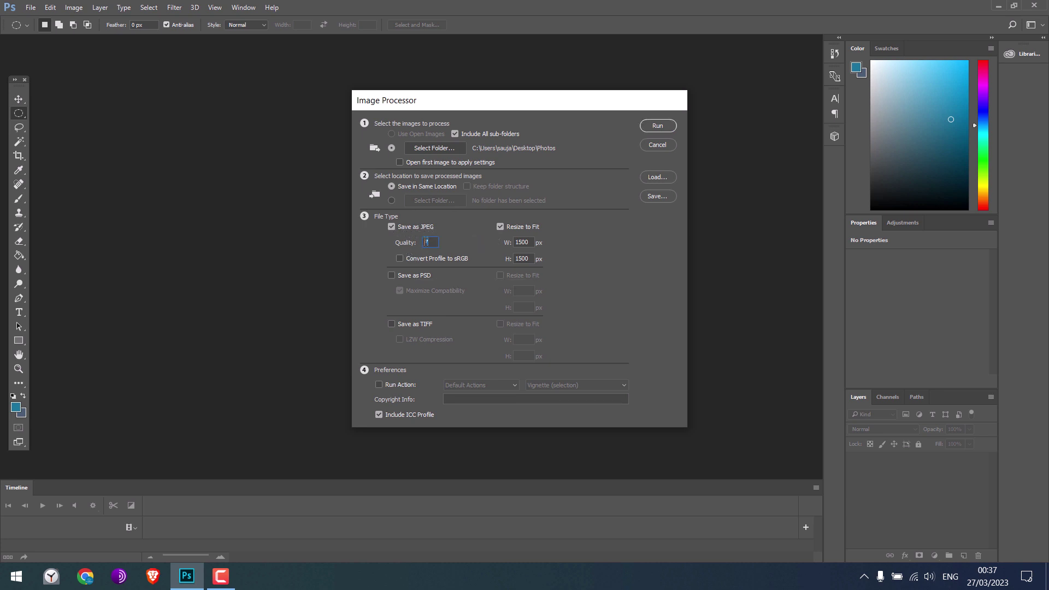
text(7)
drag(427, 242, 420, 244)
click(518, 241)
key(BackSpace)
text(0)
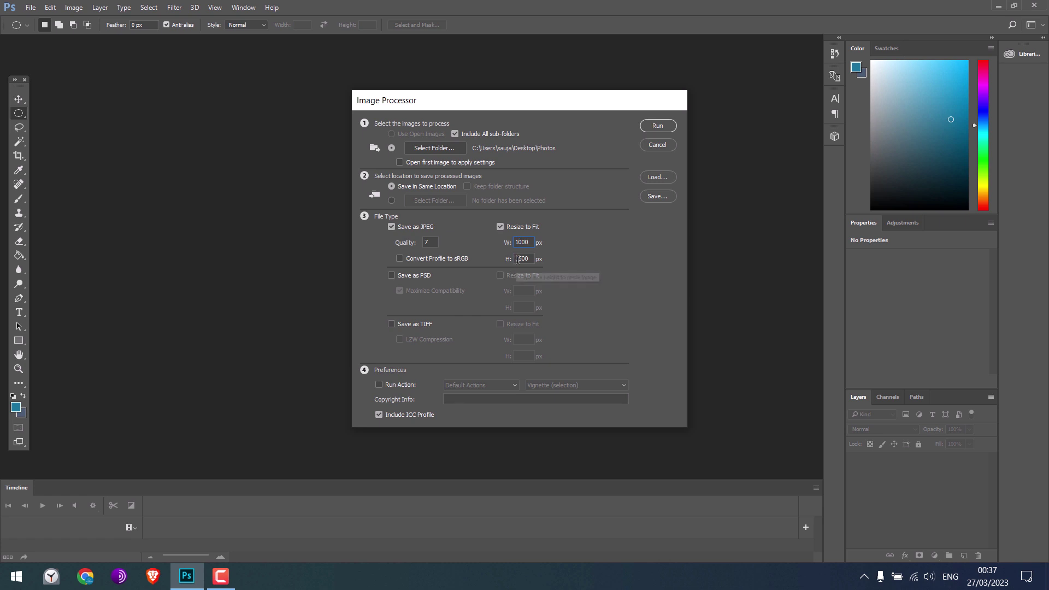
click(521, 258)
text(1000)
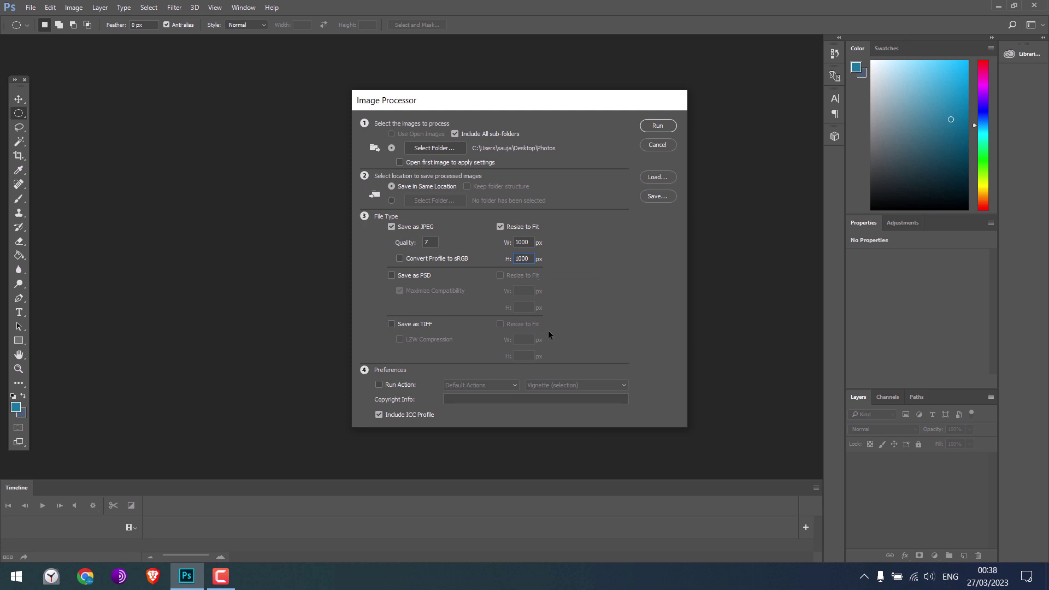
Step: Run the batch, then minimize Photoshop and open the desktop Photos folder
click(650, 128)
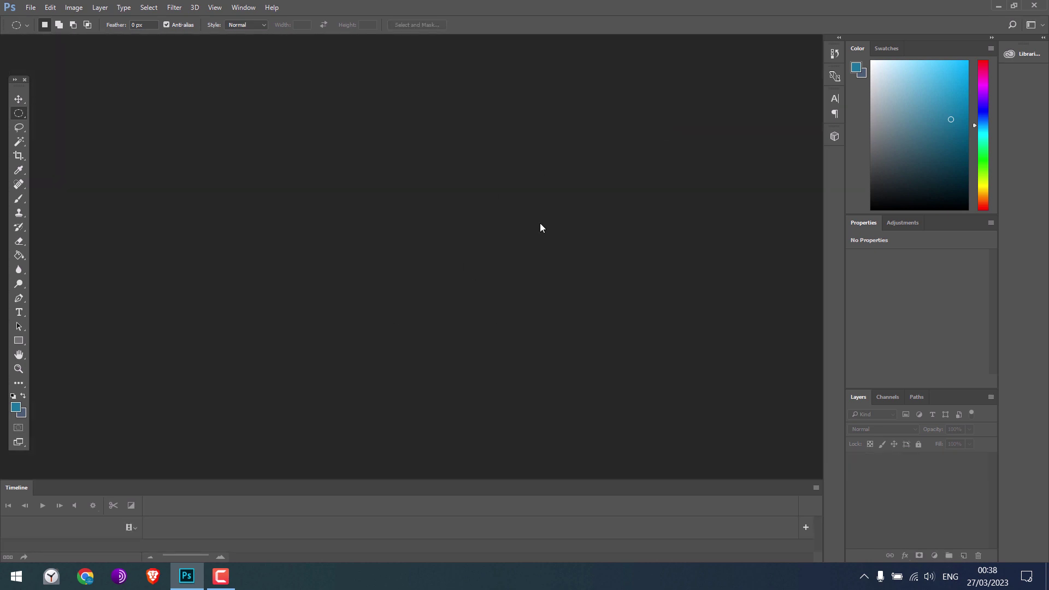
click(997, 6)
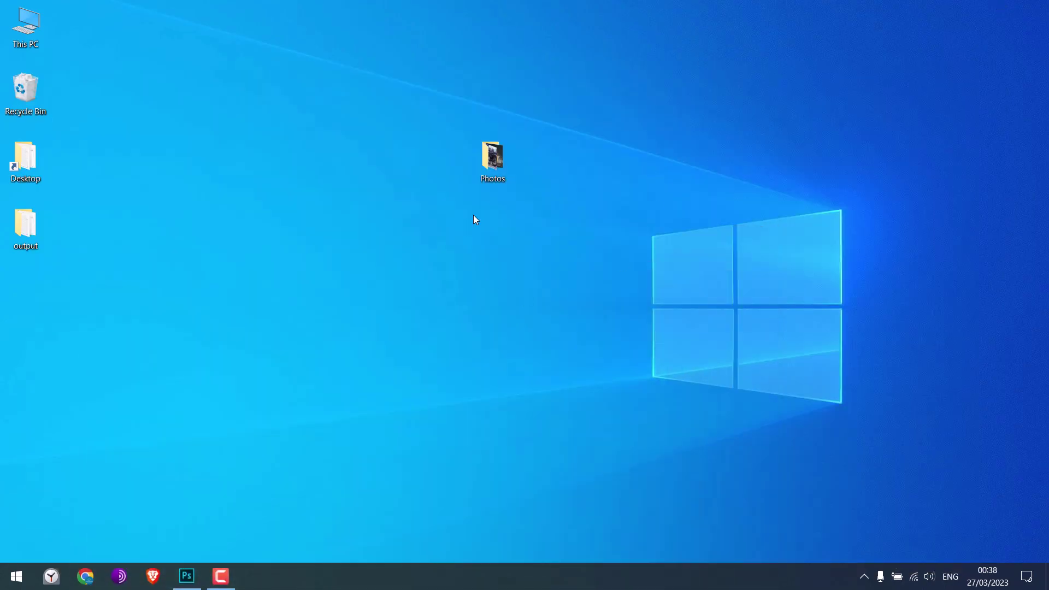
double_click(492, 157)
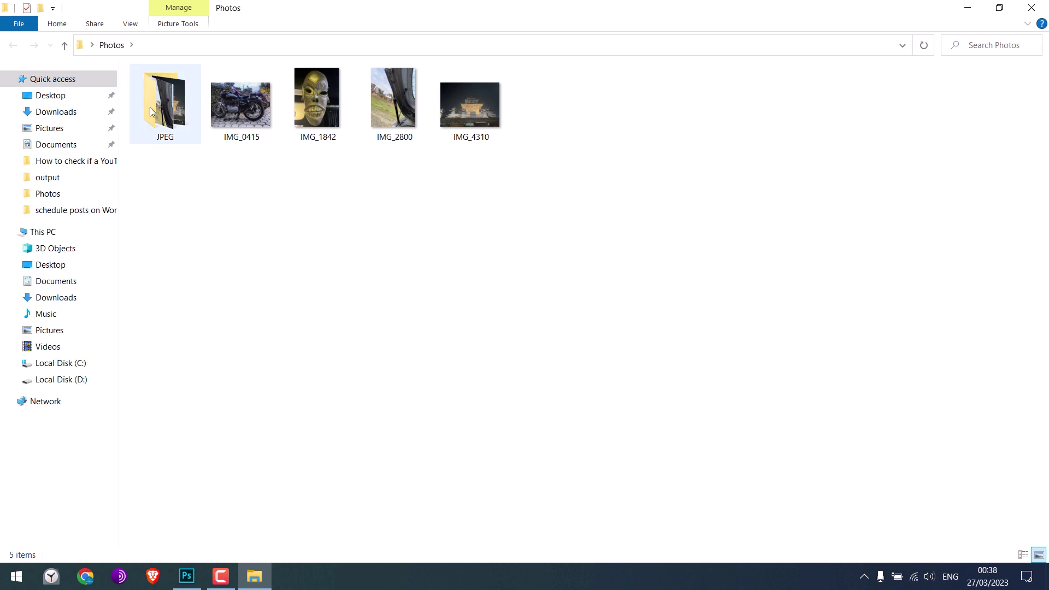
double_click(165, 117)
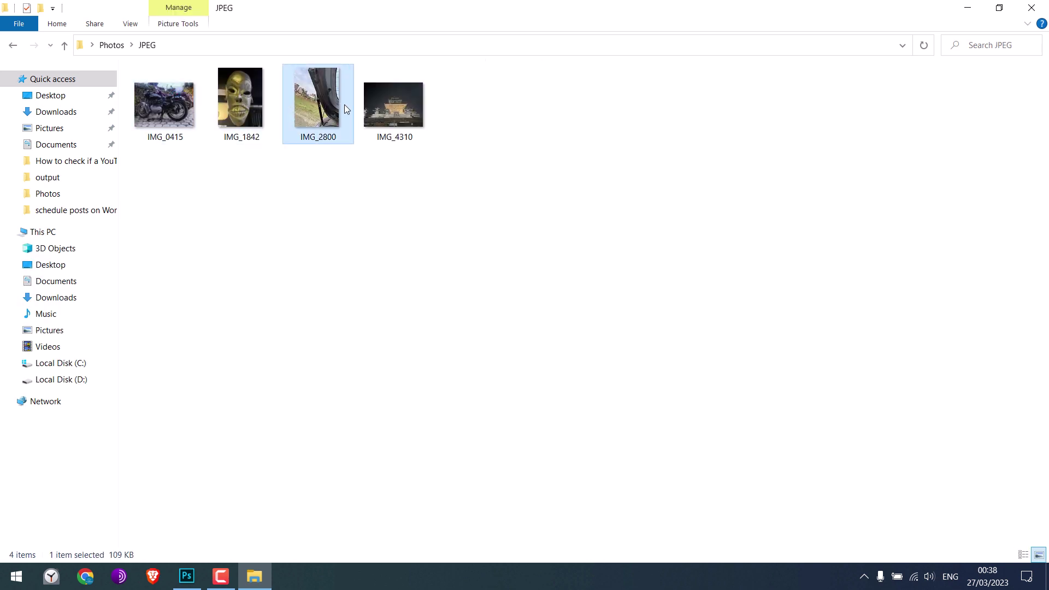
click(393, 114)
right_click(406, 112)
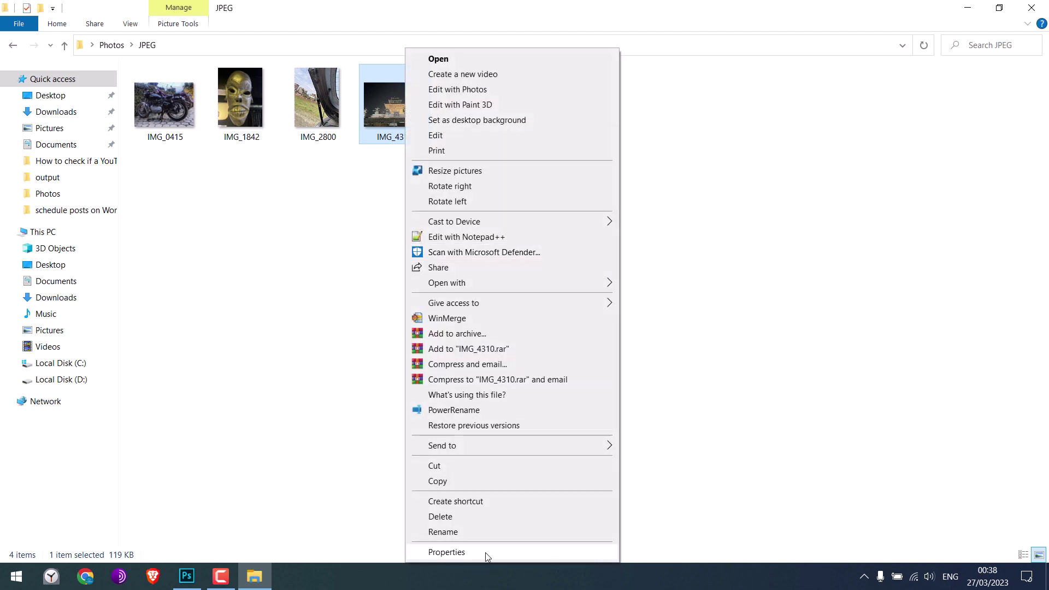
click(486, 553)
click(505, 142)
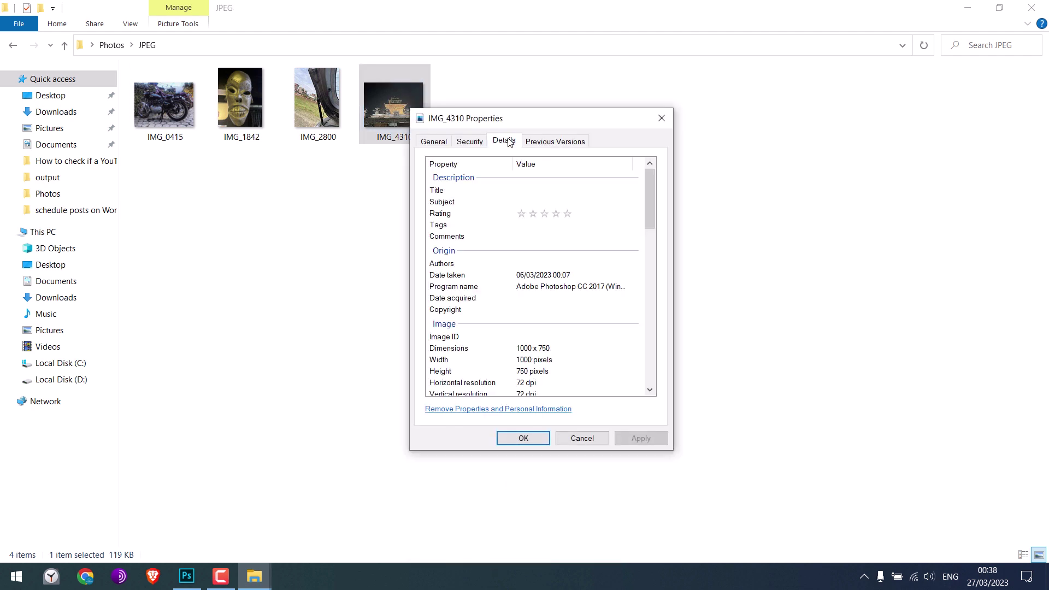
click(518, 352)
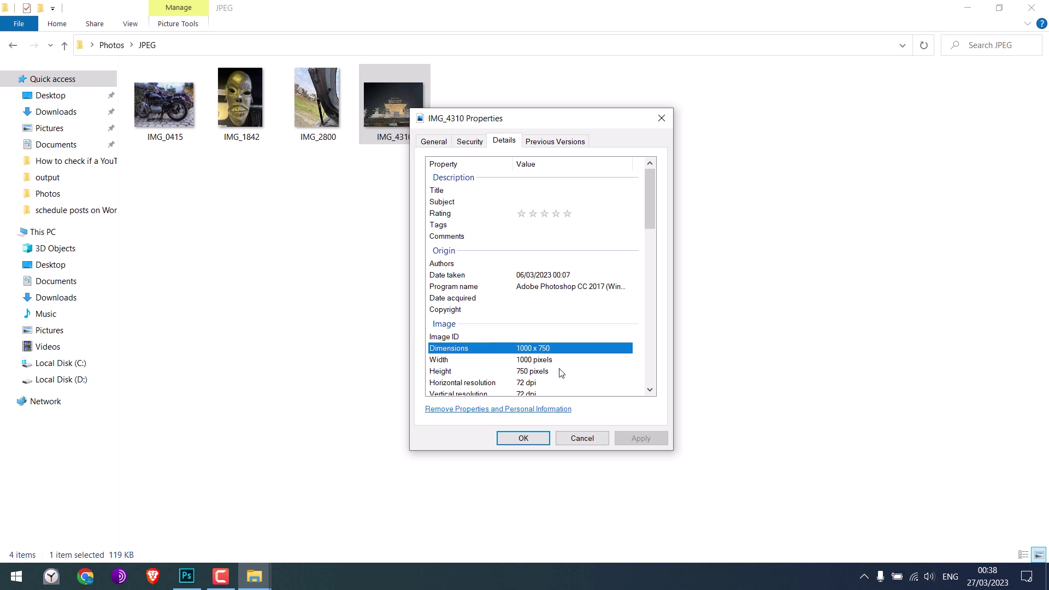
click(582, 438)
click(312, 103)
right_click(312, 103)
click(353, 554)
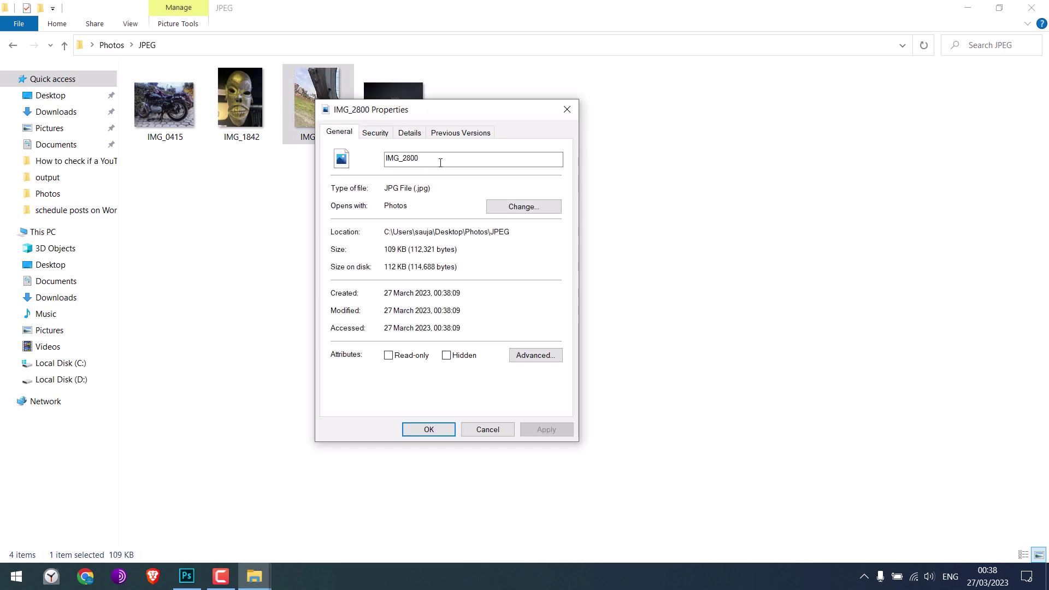
click(410, 132)
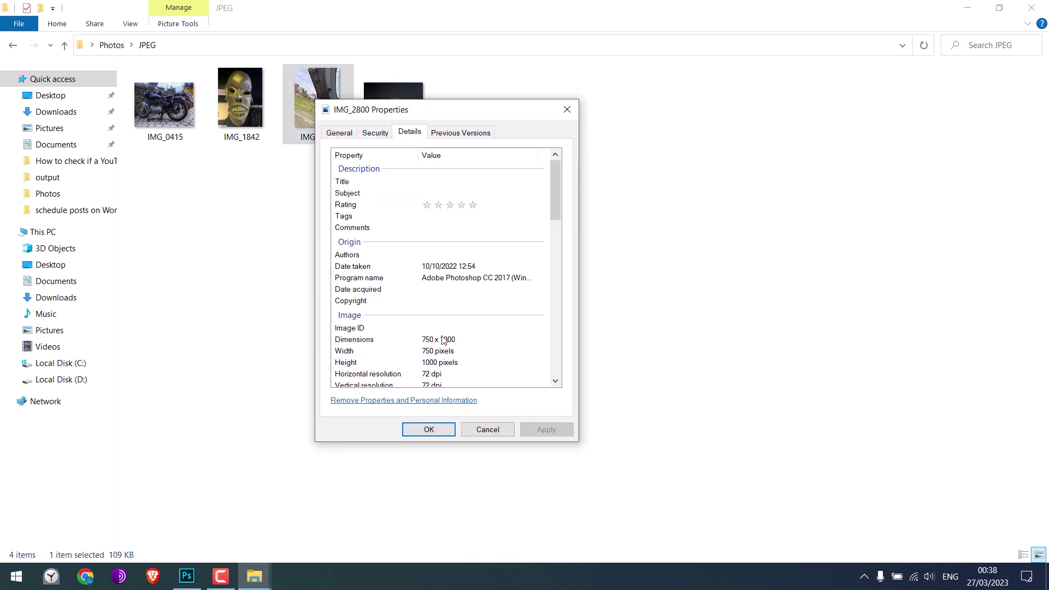
click(487, 429)
click(244, 99)
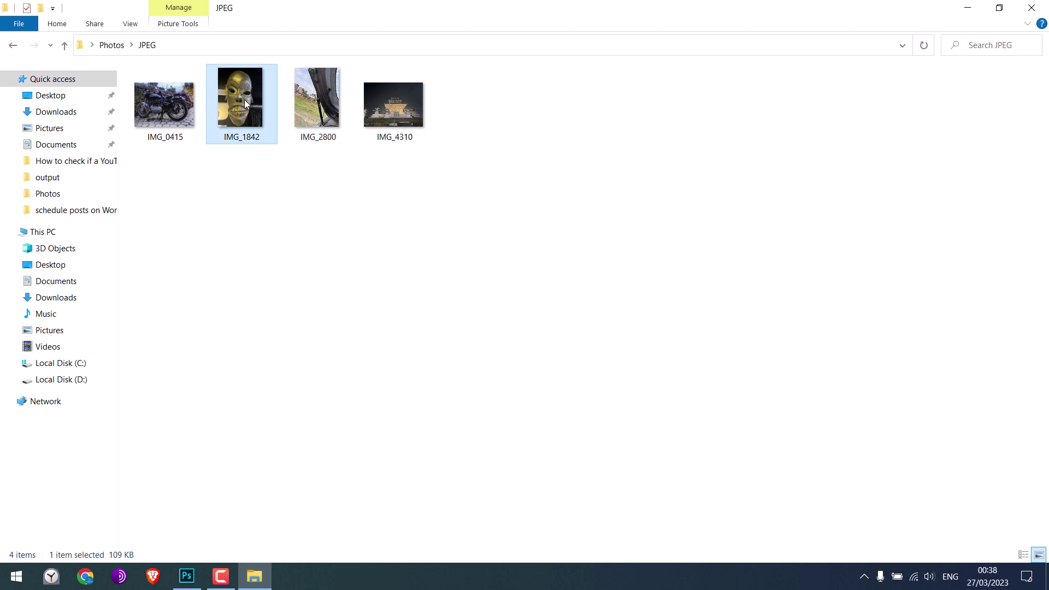
right_click(245, 100)
click(282, 552)
click(344, 132)
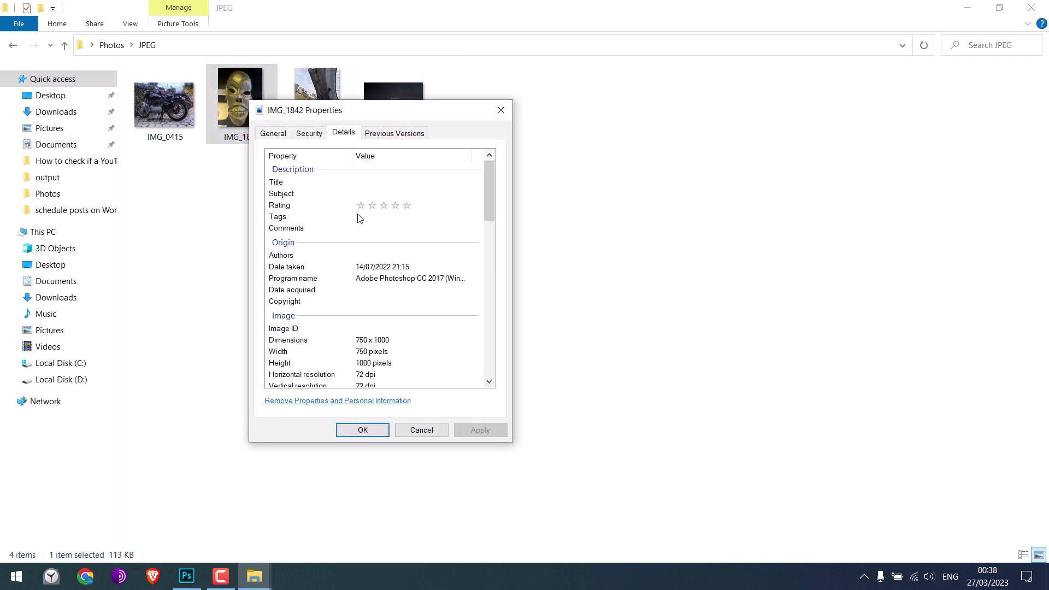
click(421, 431)
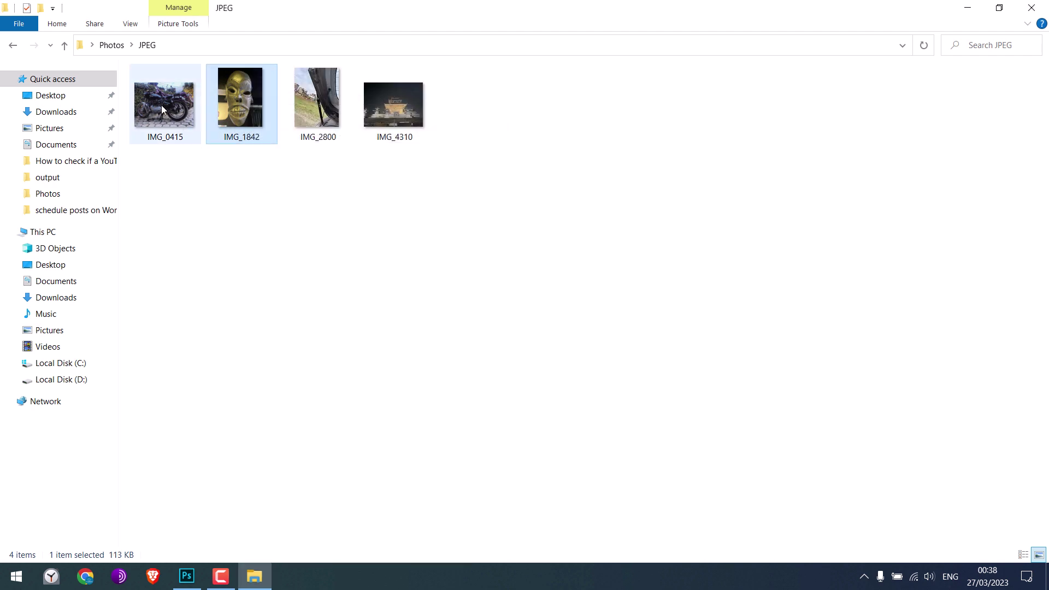
click(162, 104)
double_click(162, 104)
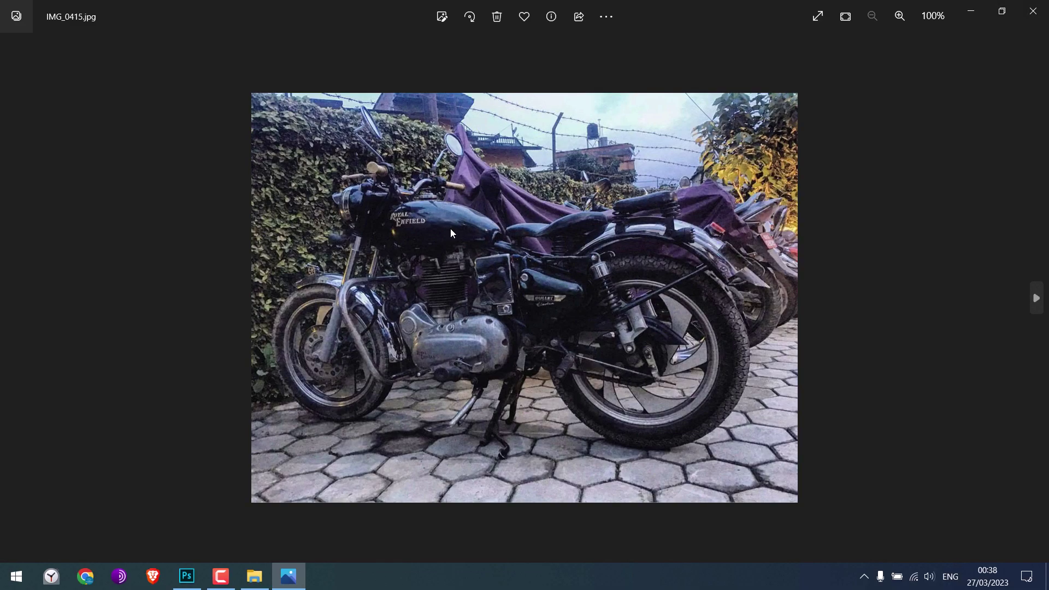
key(Right)
key(Right)
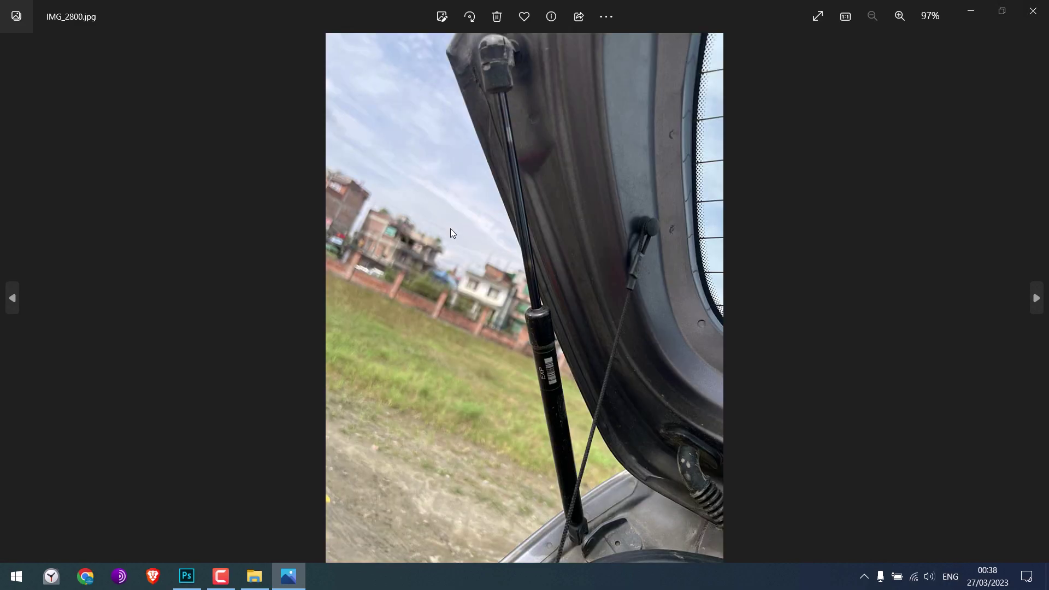
key(Right)
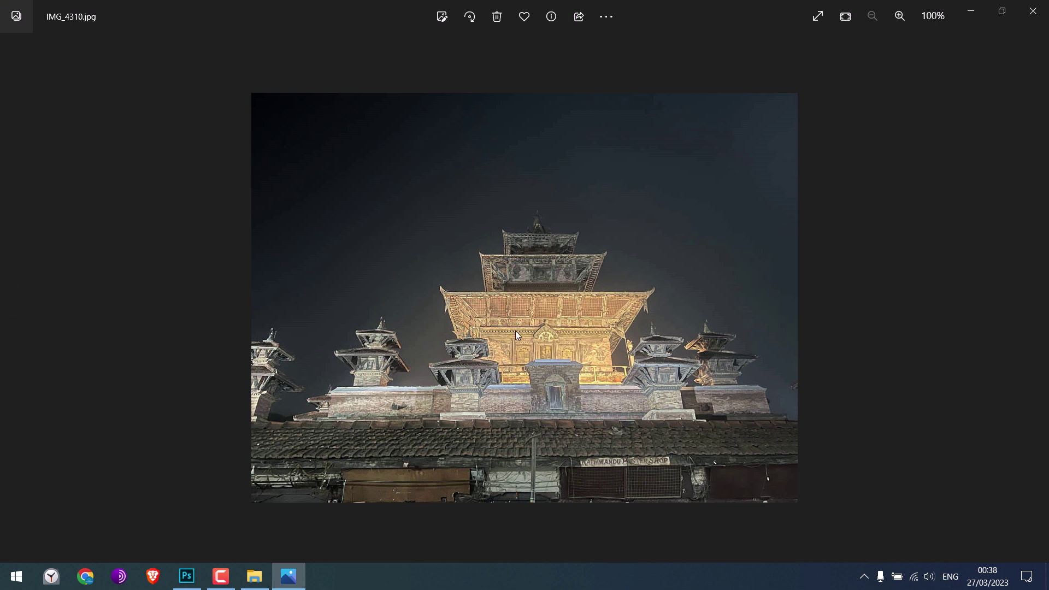
click(1032, 11)
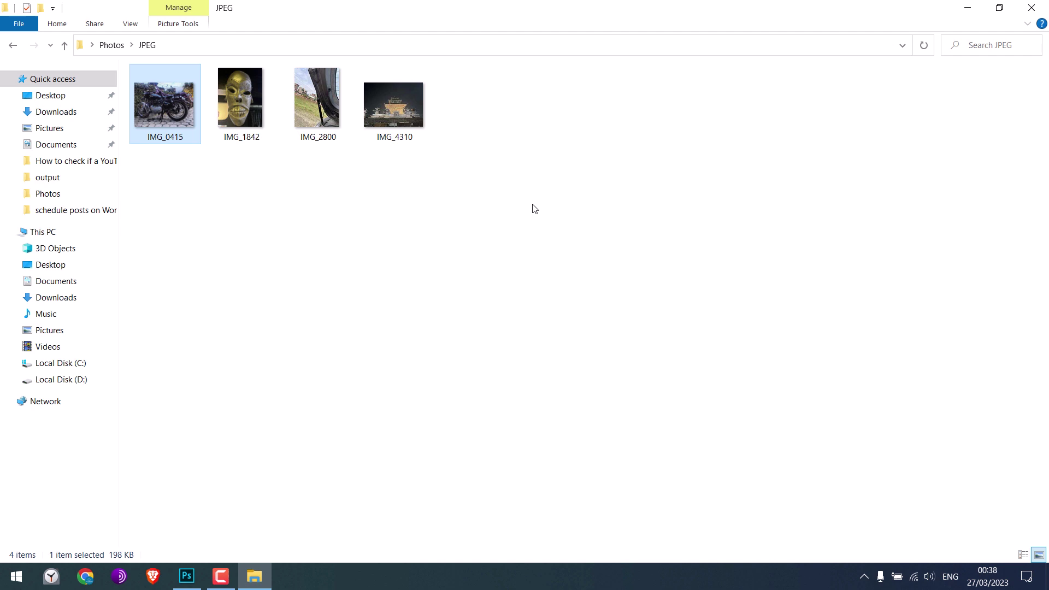
Step: Return to Photos and check the original IMG_4310's 4032×3024 dimensions in Properties
click(13, 47)
right_click(487, 102)
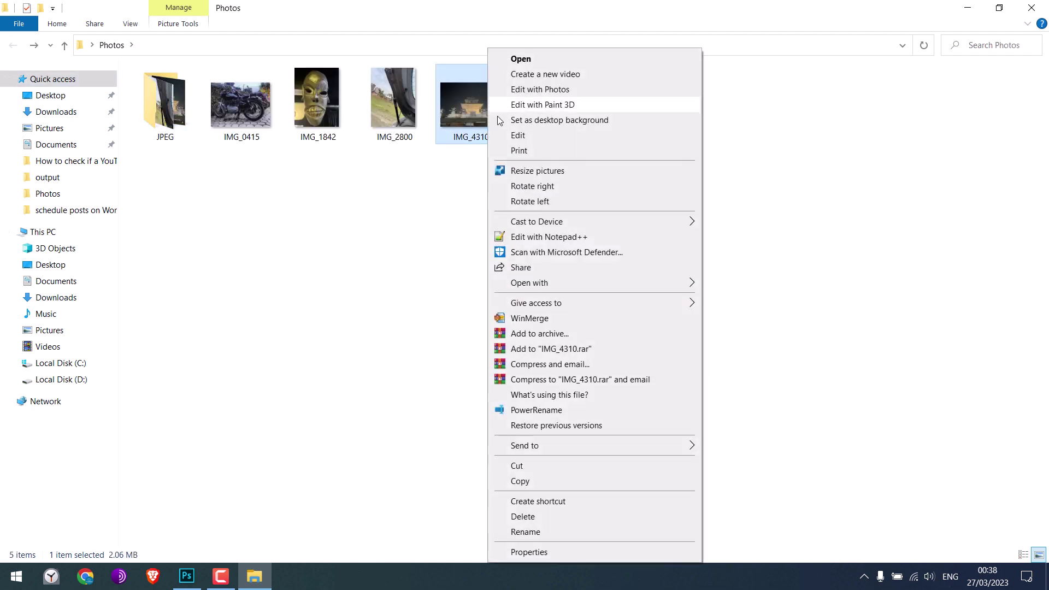
click(528, 553)
click(587, 136)
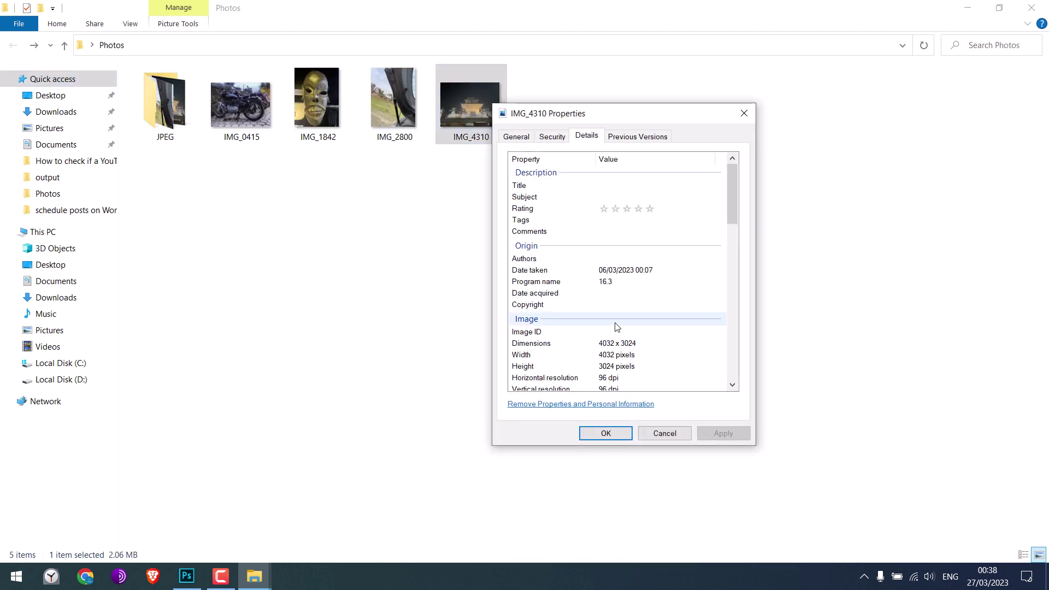
click(665, 433)
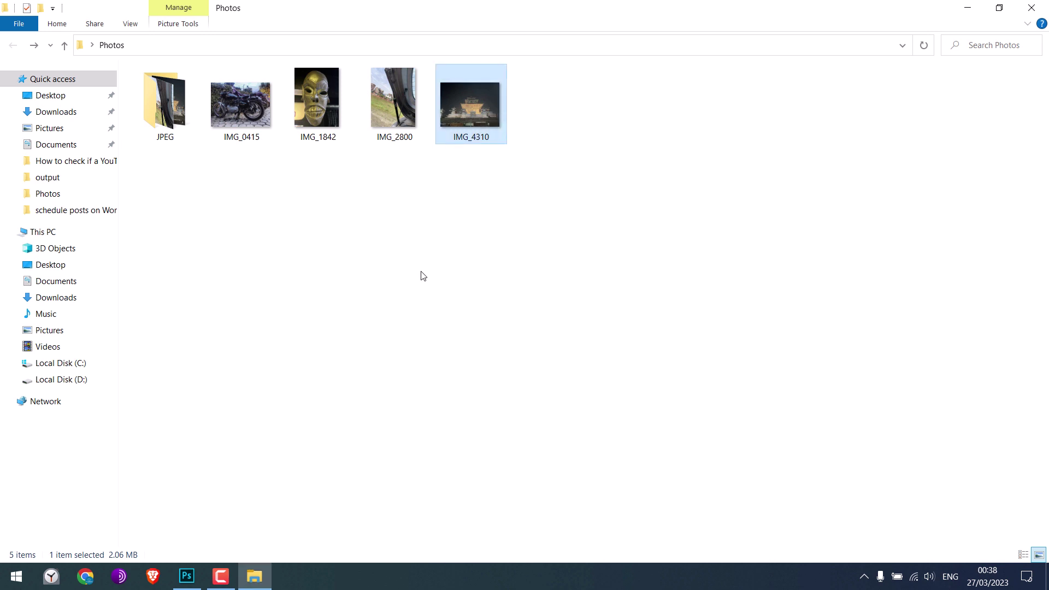